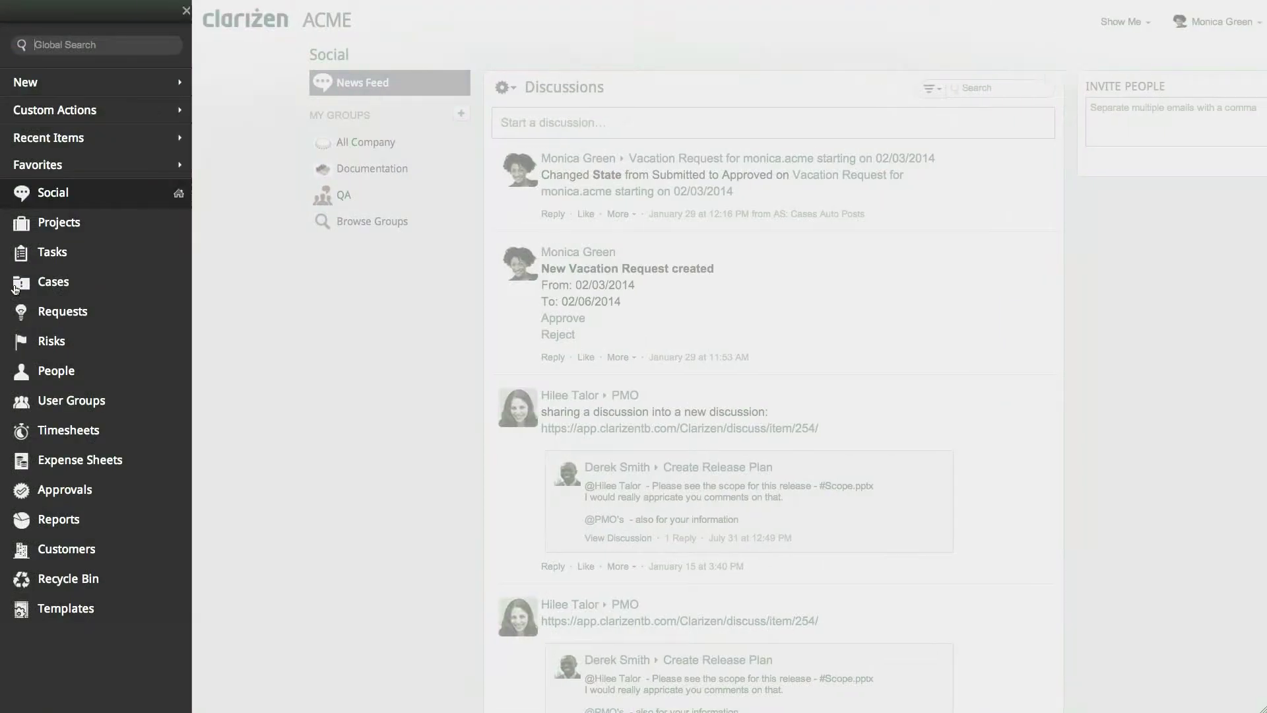
Step: From the Cases list, start an import of cases from a file
{"action": "left_click", "coordinate": [87, 283]}
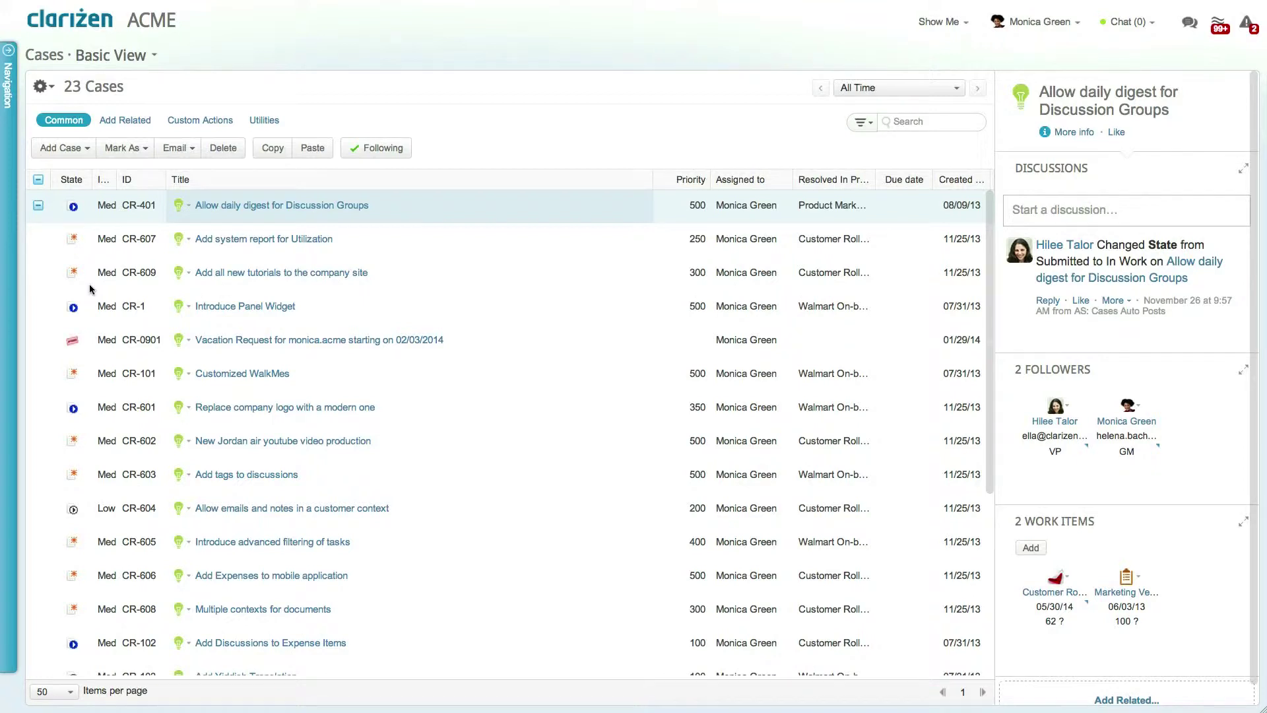
{"action": "left_click", "coordinate": [262, 120]}
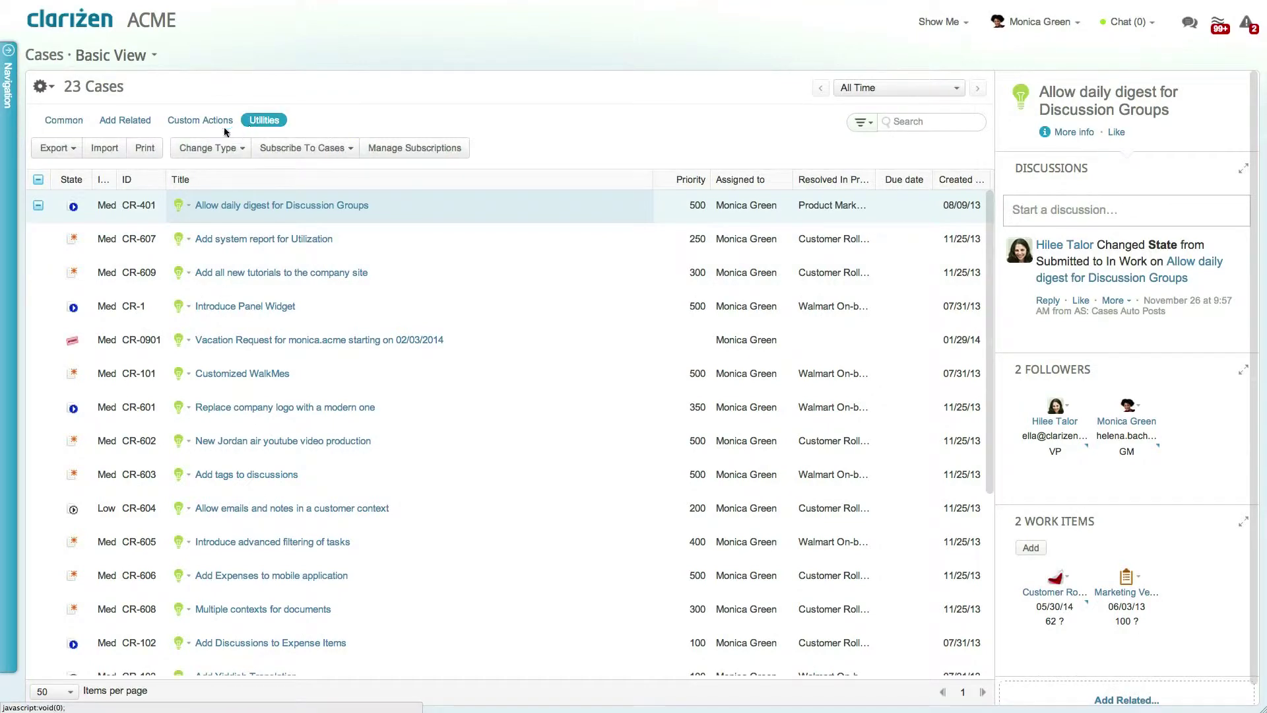
{"action": "left_click", "coordinate": [105, 150]}
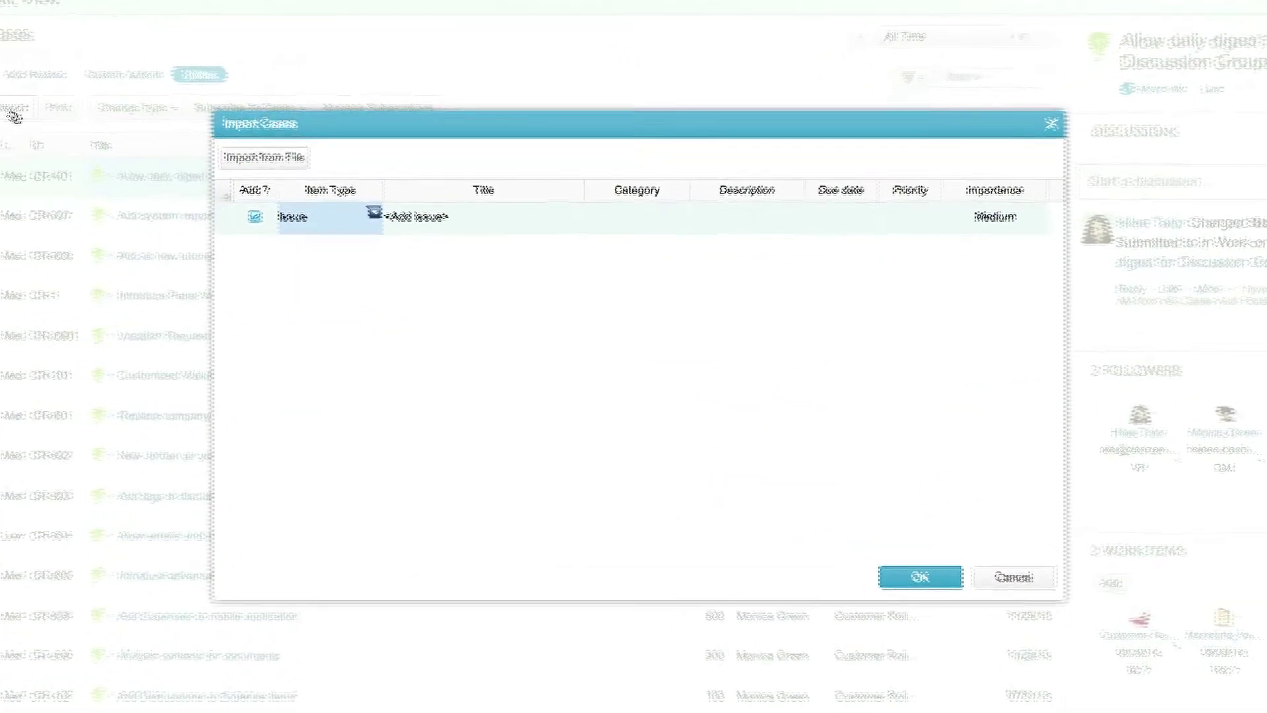
{"action": "left_click", "coordinate": [322, 191]}
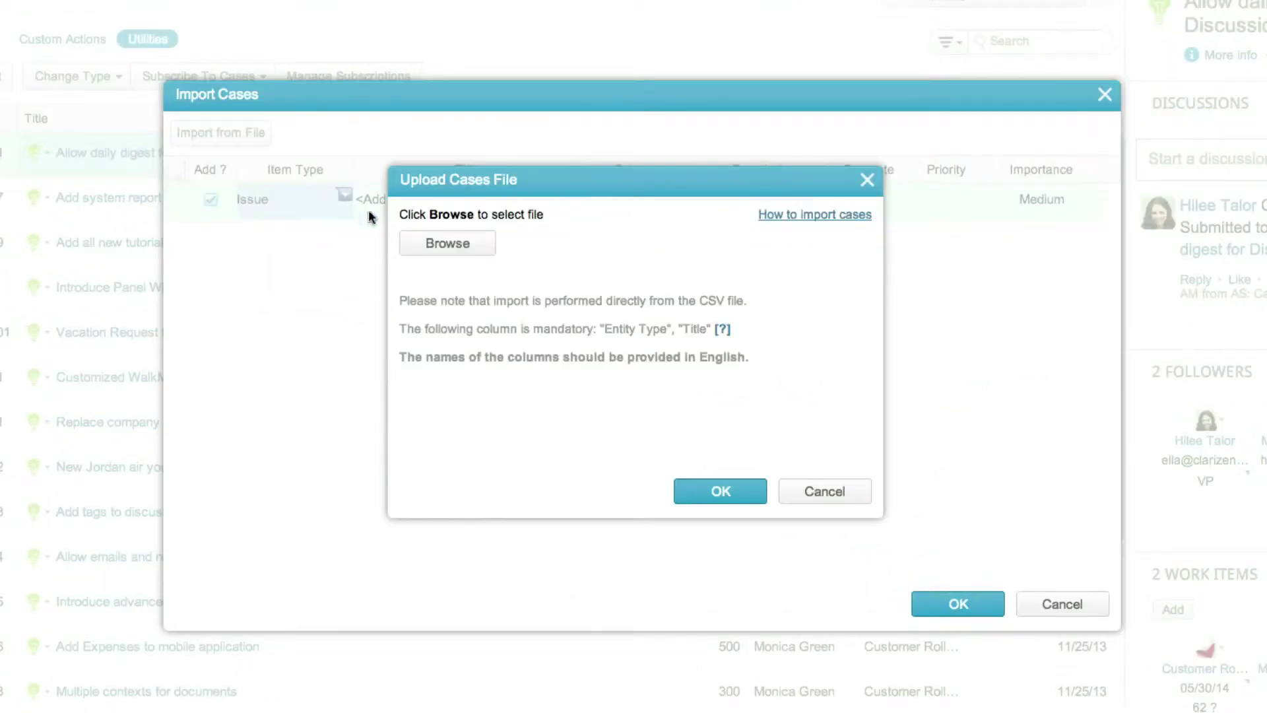
Step: Load Import Cases.csv and raise the first case's importance to Critical
{"action": "left_click", "coordinate": [447, 242]}
{"action": "left_click", "coordinate": [495, 8]}
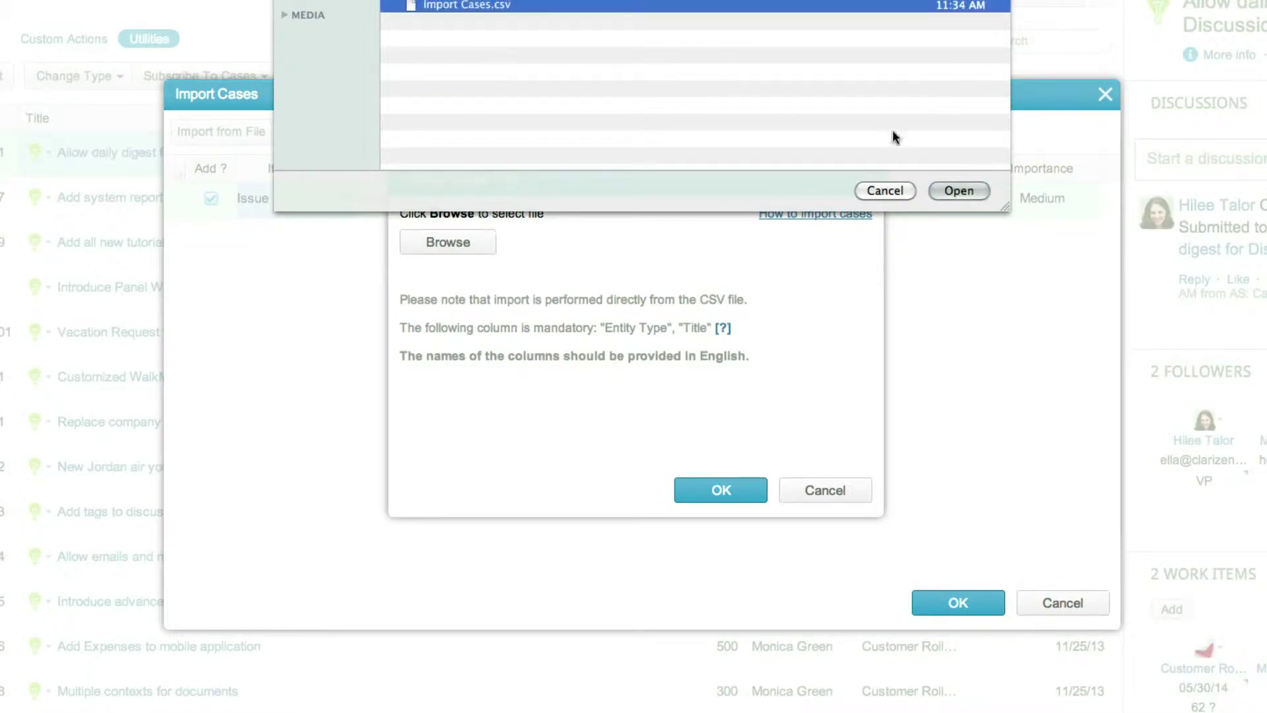
{"action": "left_click", "coordinate": [954, 189]}
{"action": "left_click", "coordinate": [721, 490]}
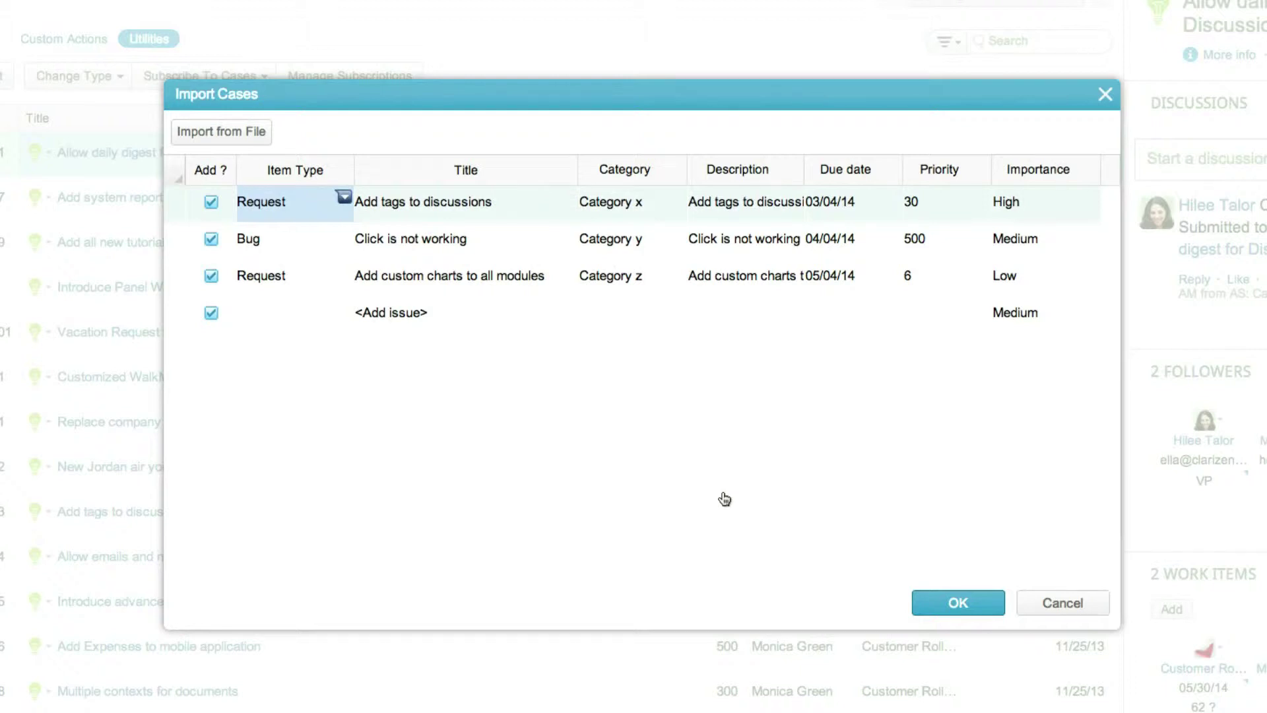
{"action": "left_click", "coordinate": [1091, 202]}
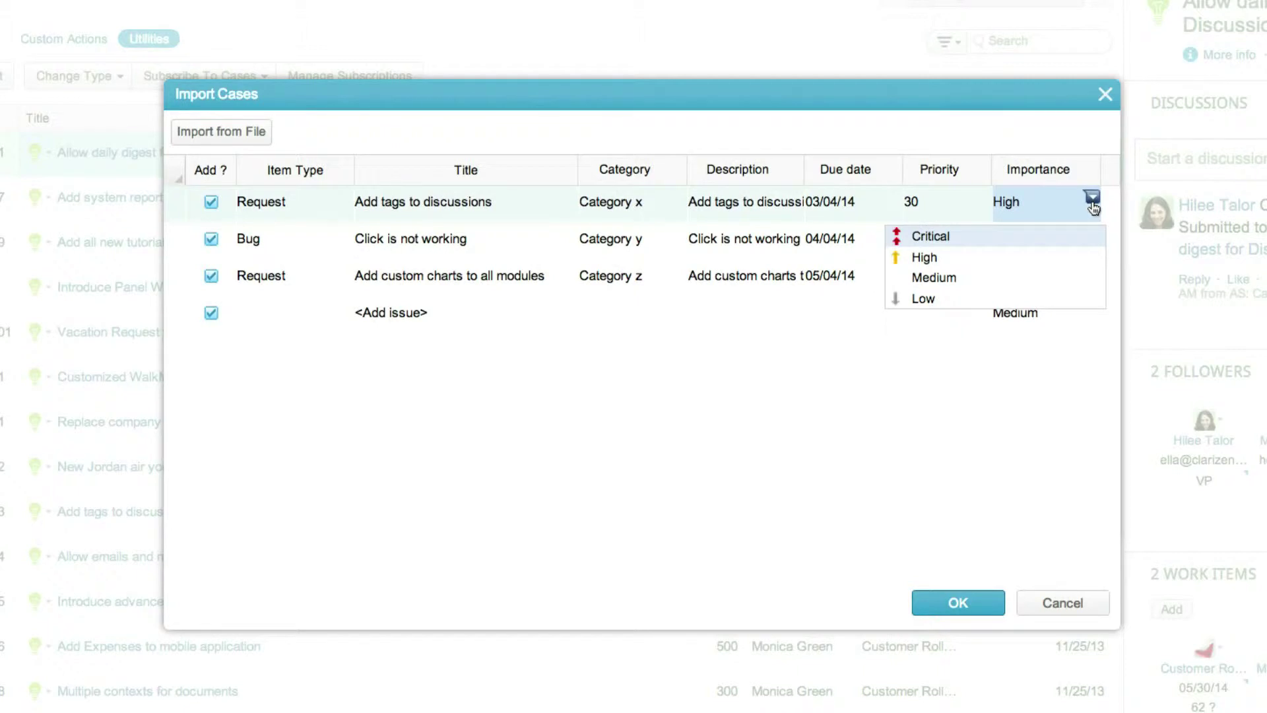
{"action": "left_click", "coordinate": [1089, 243]}
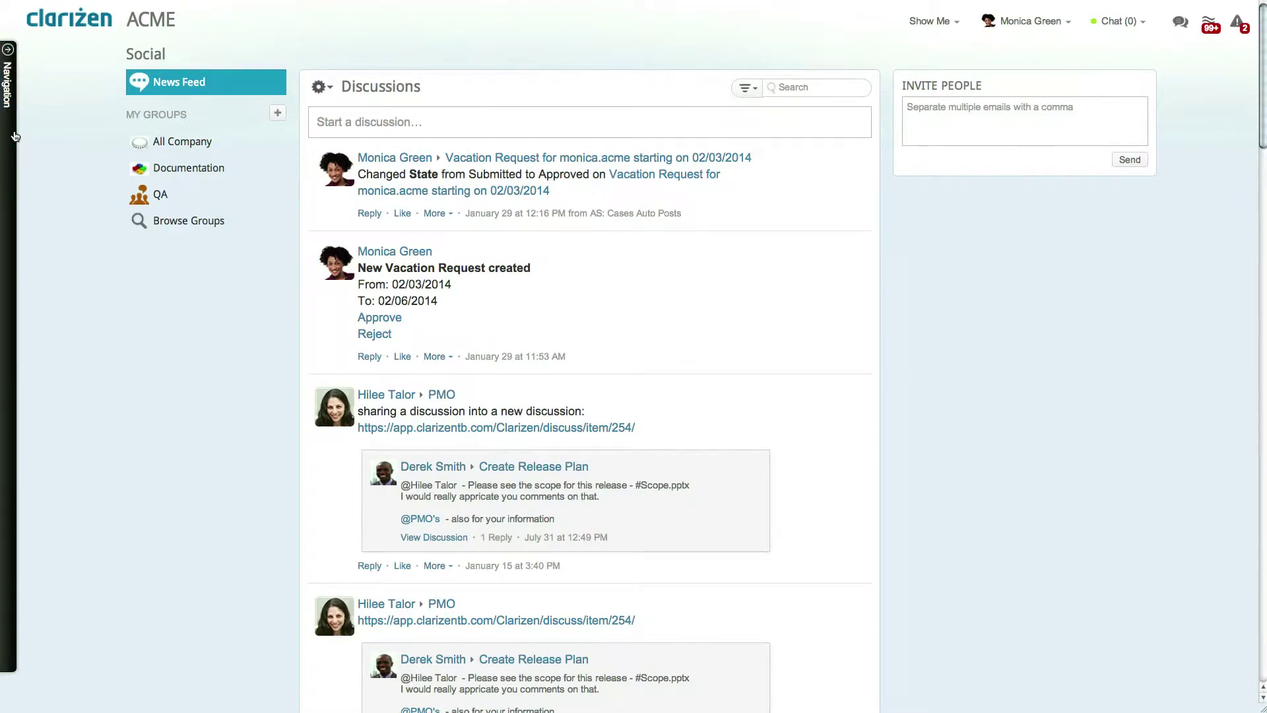
Step: Start an advanced Invite People import of users from a file
{"action": "left_click", "coordinate": [10, 136]}
{"action": "mouse_move", "coordinate": [60, 82]}
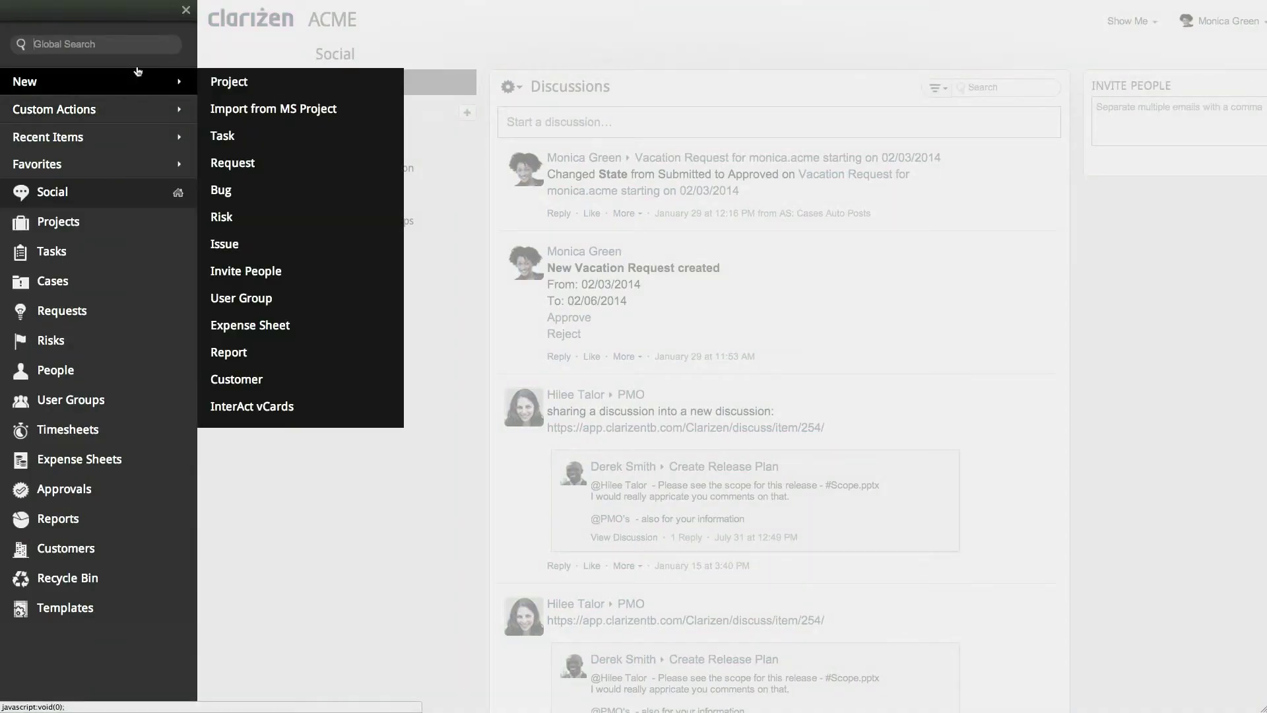
{"action": "left_click", "coordinate": [227, 280]}
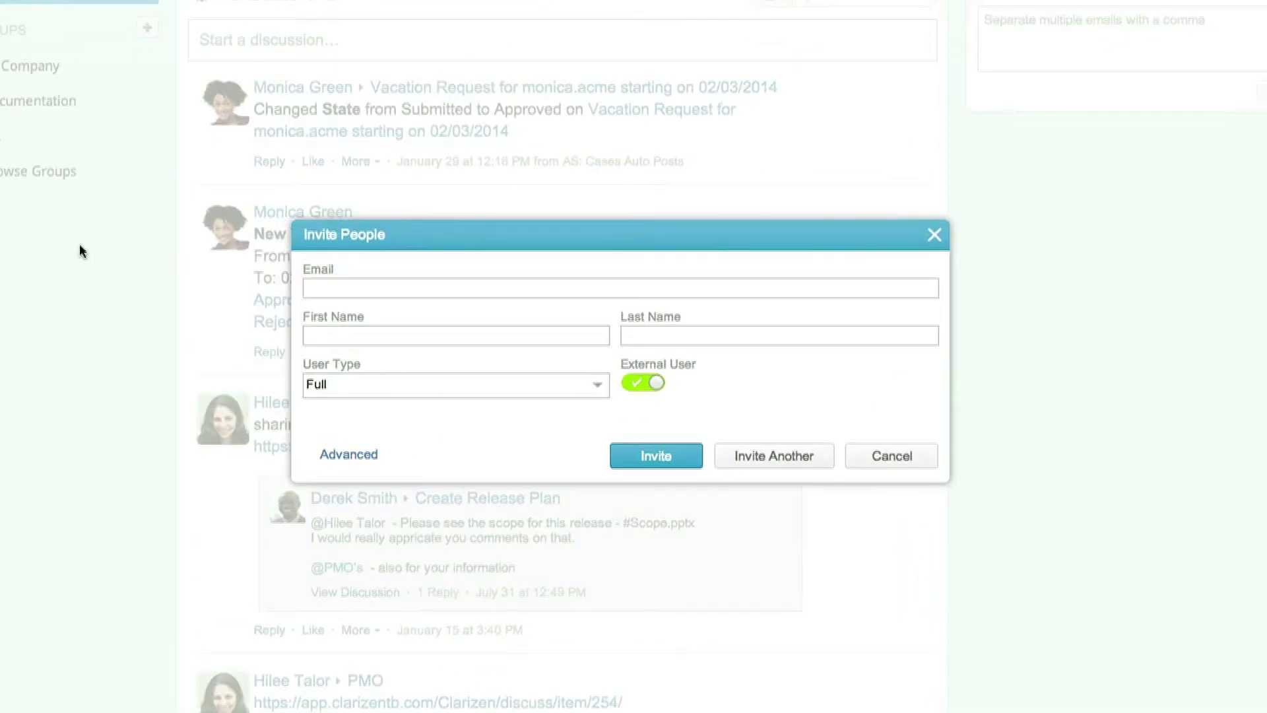
{"action": "left_click", "coordinate": [333, 454]}
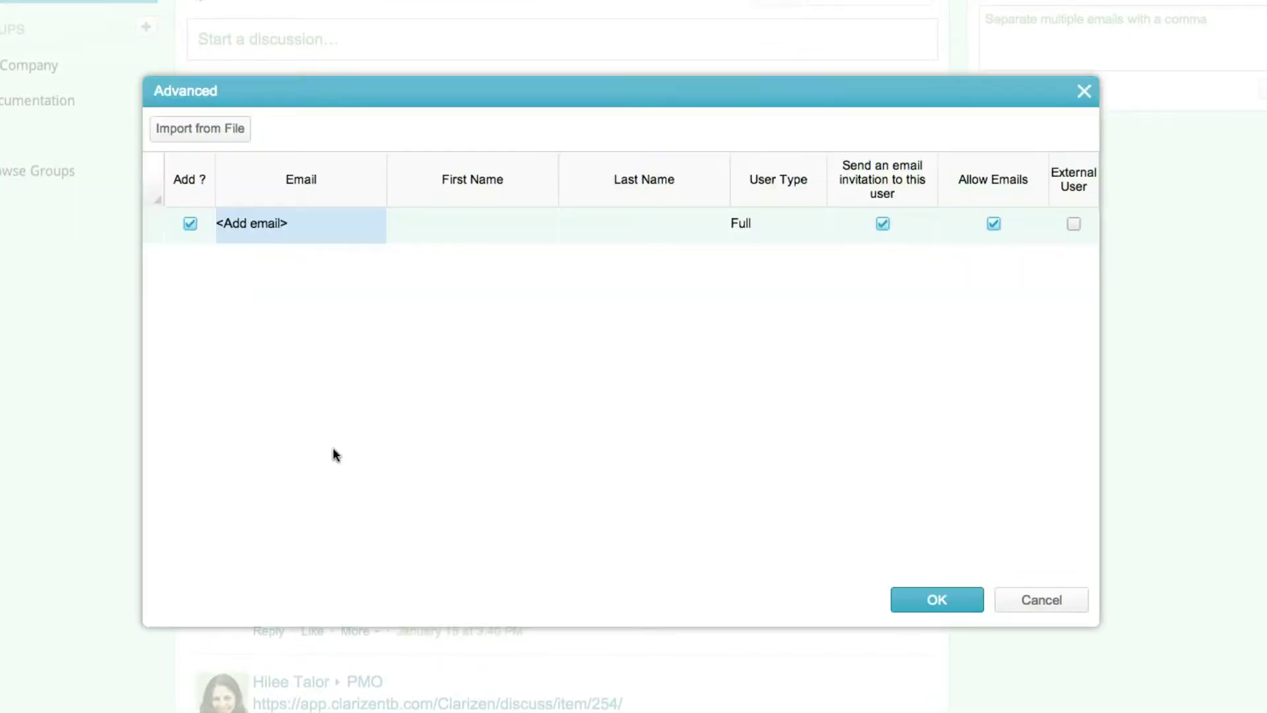
{"action": "left_click", "coordinate": [198, 138]}
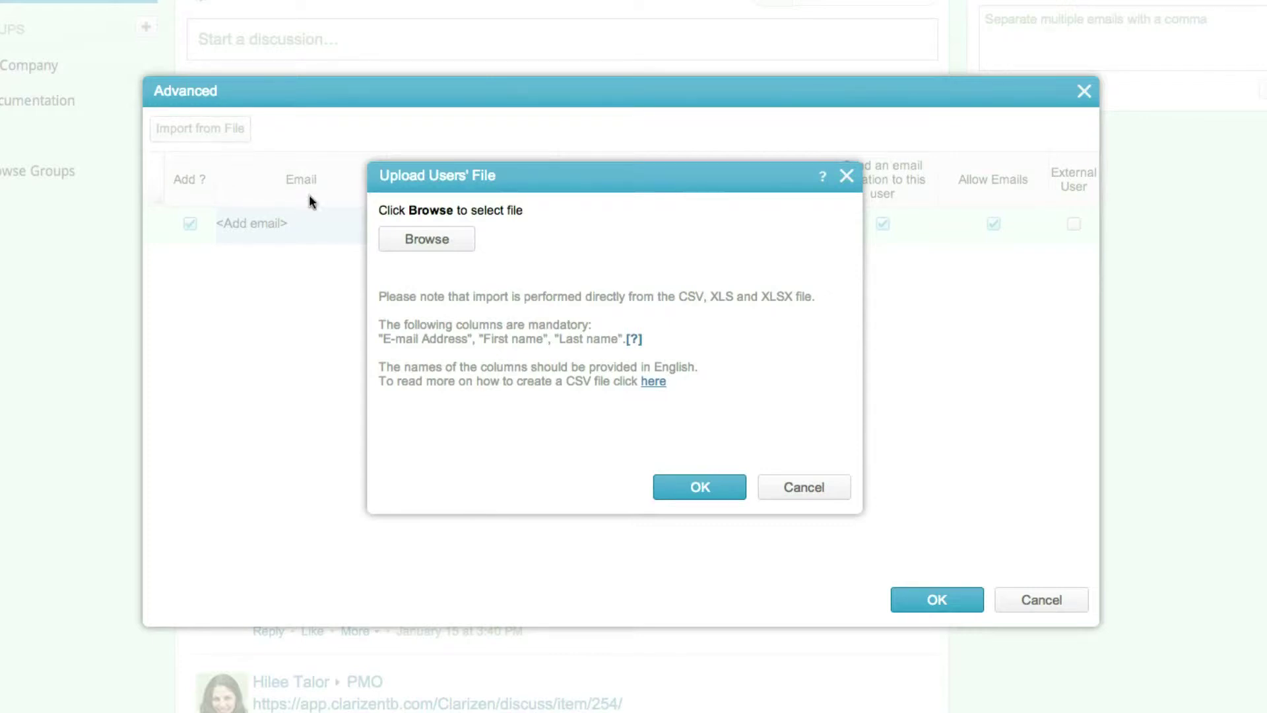
Step: Load the users from Import Users.csv and close the import dialog
{"action": "left_click", "coordinate": [398, 241]}
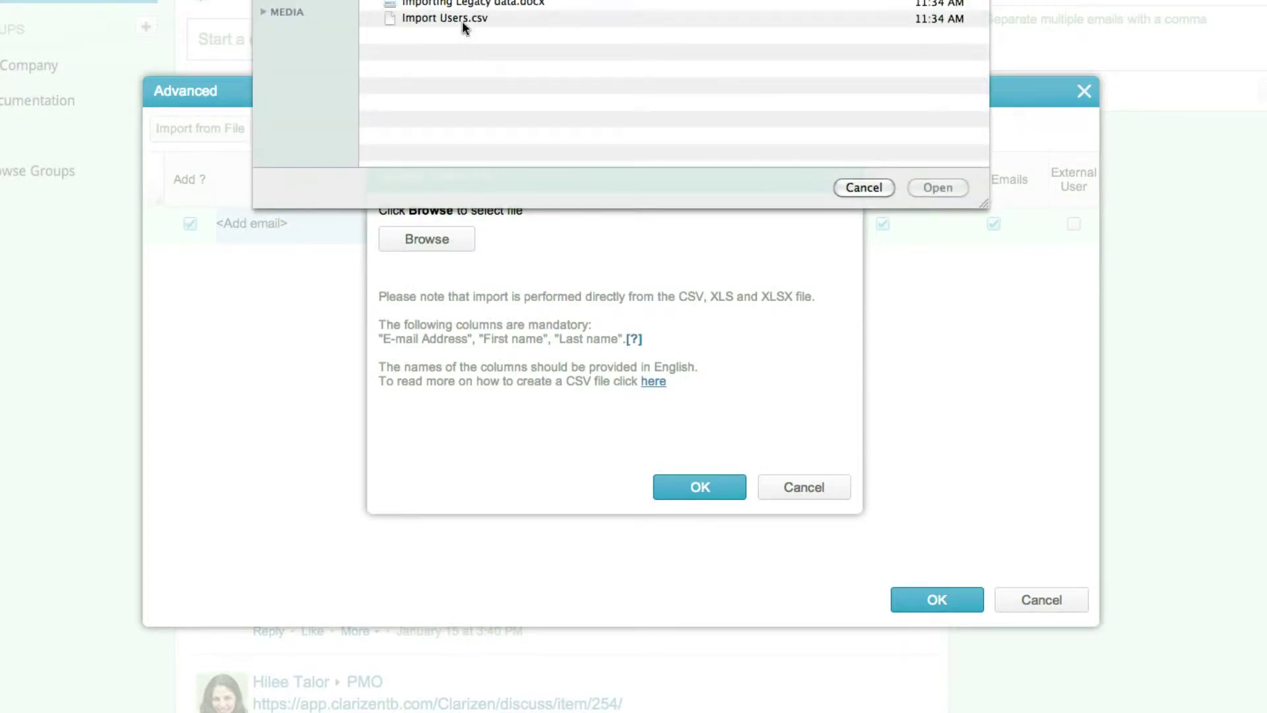
{"action": "left_click", "coordinate": [463, 21]}
{"action": "left_click", "coordinate": [938, 190]}
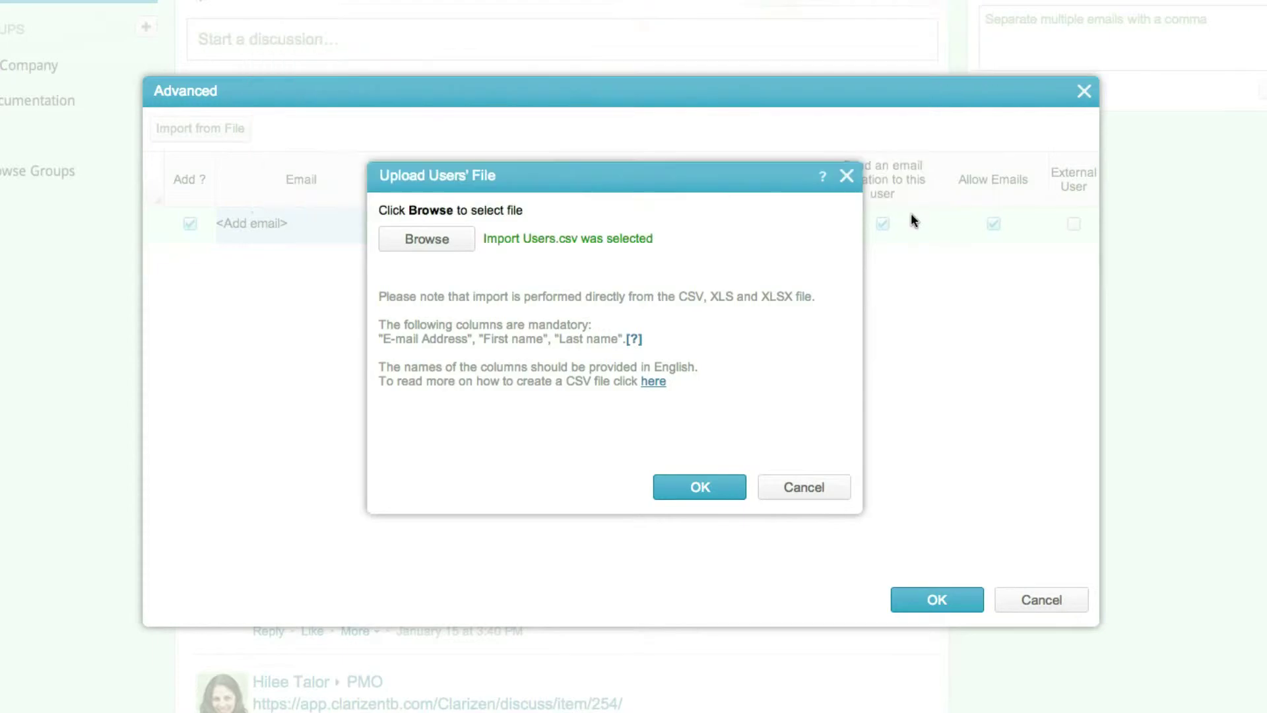
{"action": "left_click", "coordinate": [721, 488]}
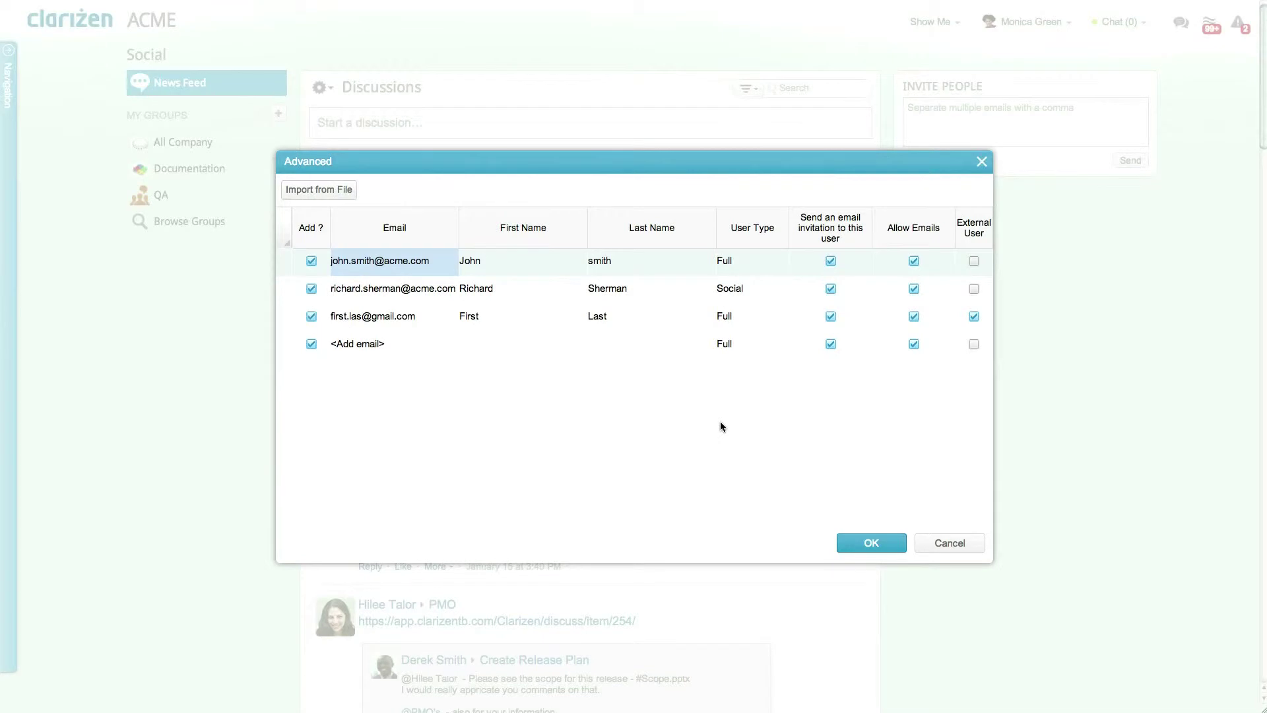
{"action": "left_click", "coordinate": [949, 542]}
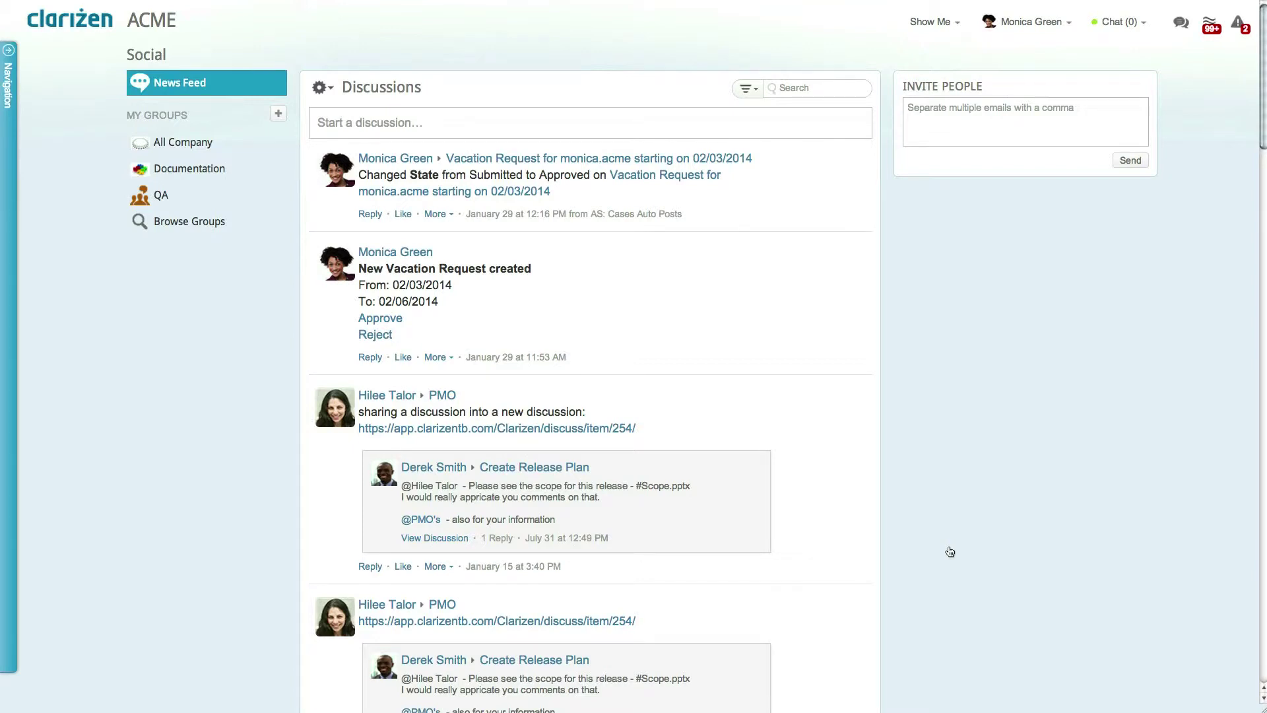
Step: Add TestProject.xml to a new Import from MS Project
{"action": "left_click", "coordinate": [9, 89]}
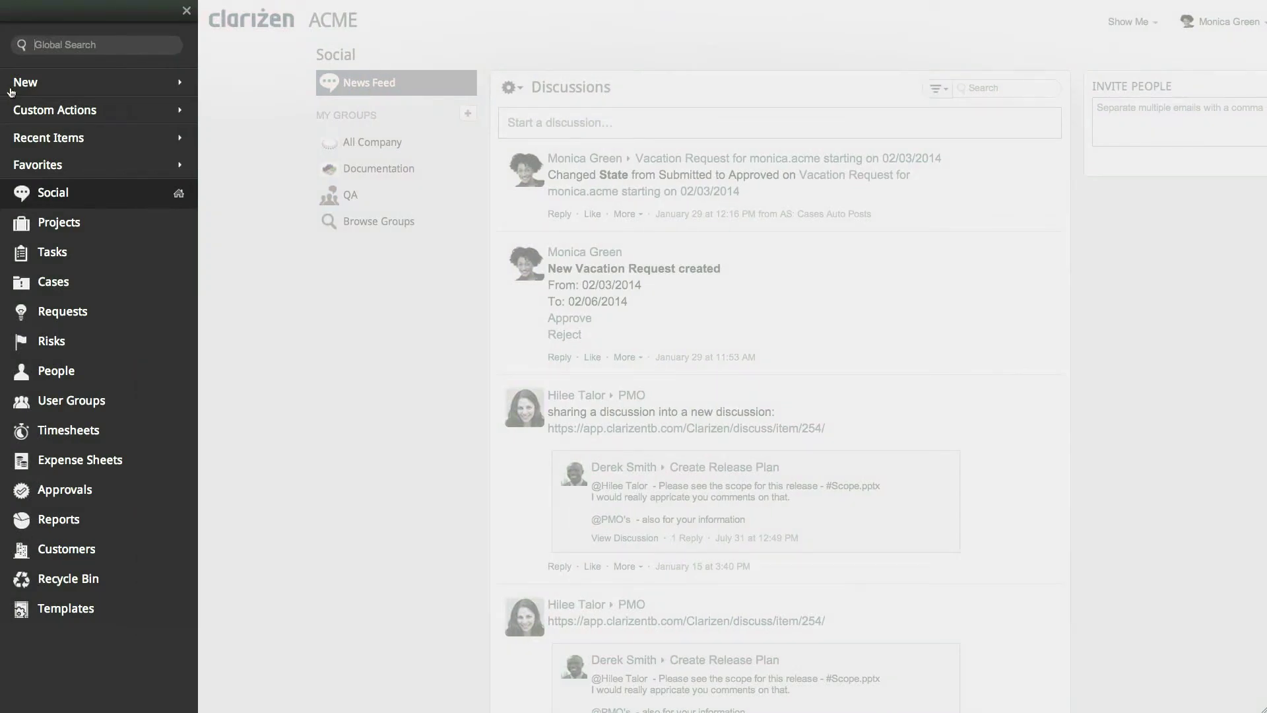
{"action": "mouse_move", "coordinate": [94, 82]}
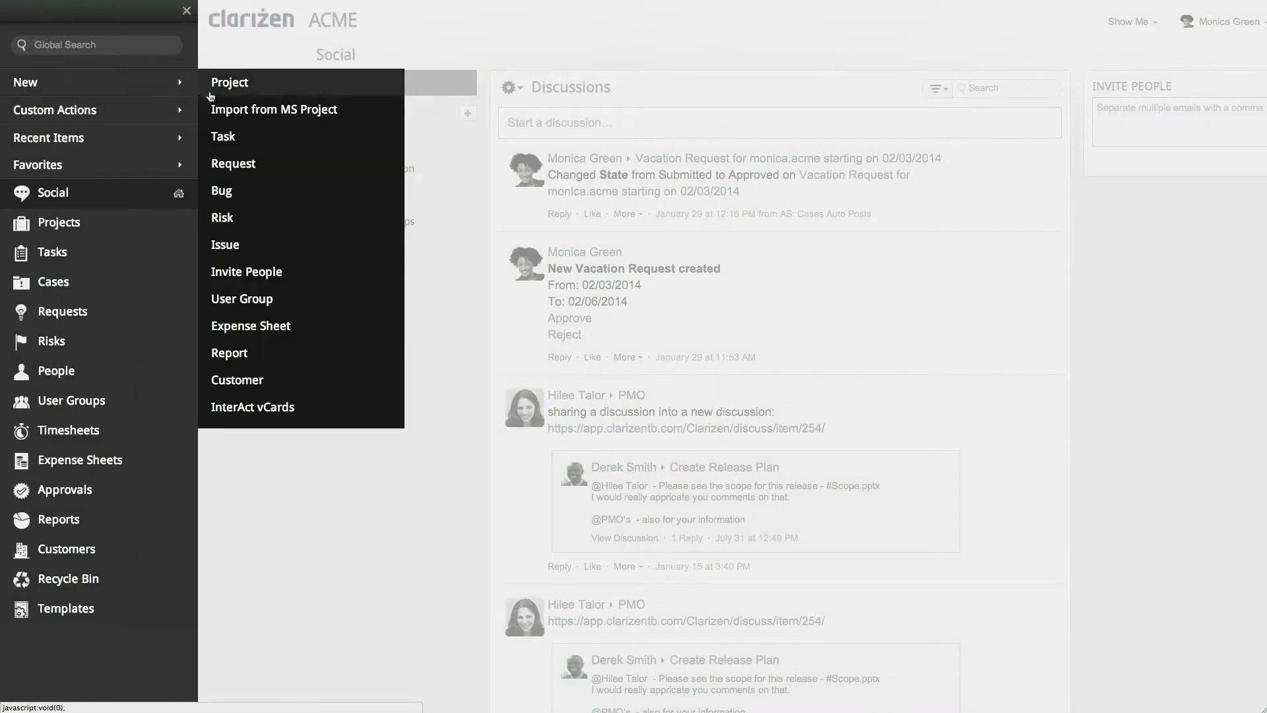
{"action": "left_click", "coordinate": [218, 114]}
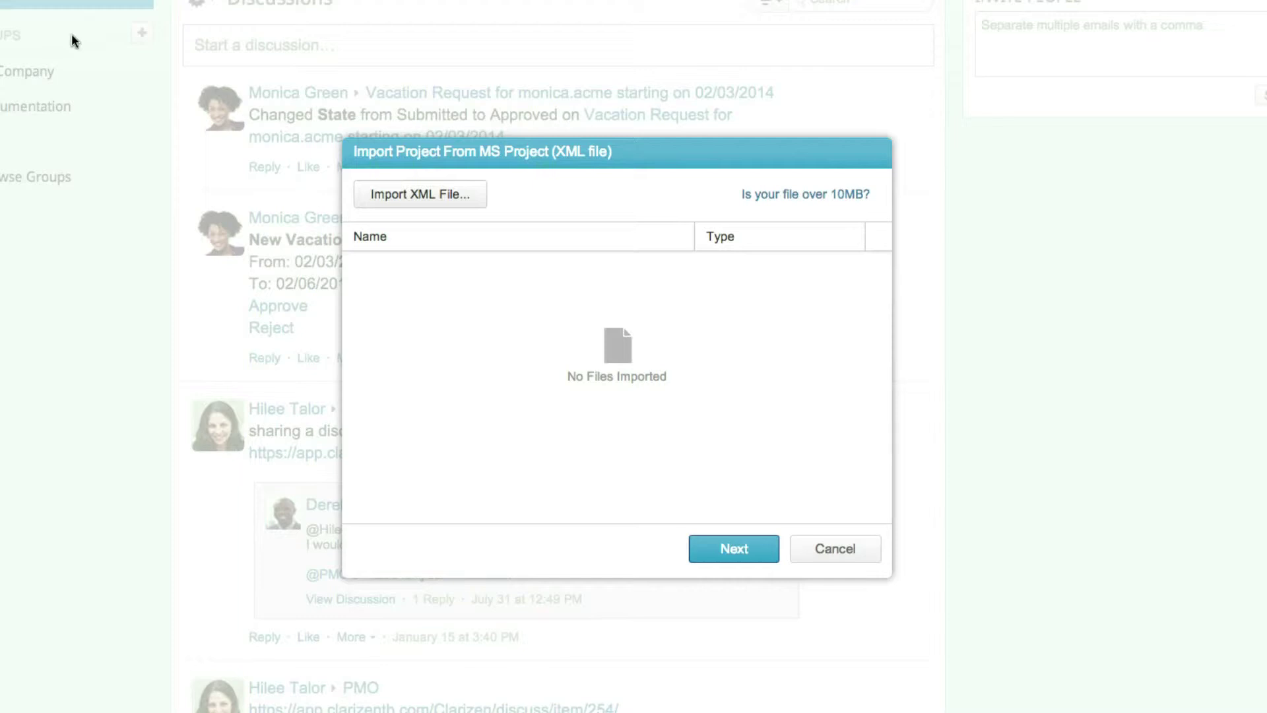
{"action": "left_click", "coordinate": [373, 198]}
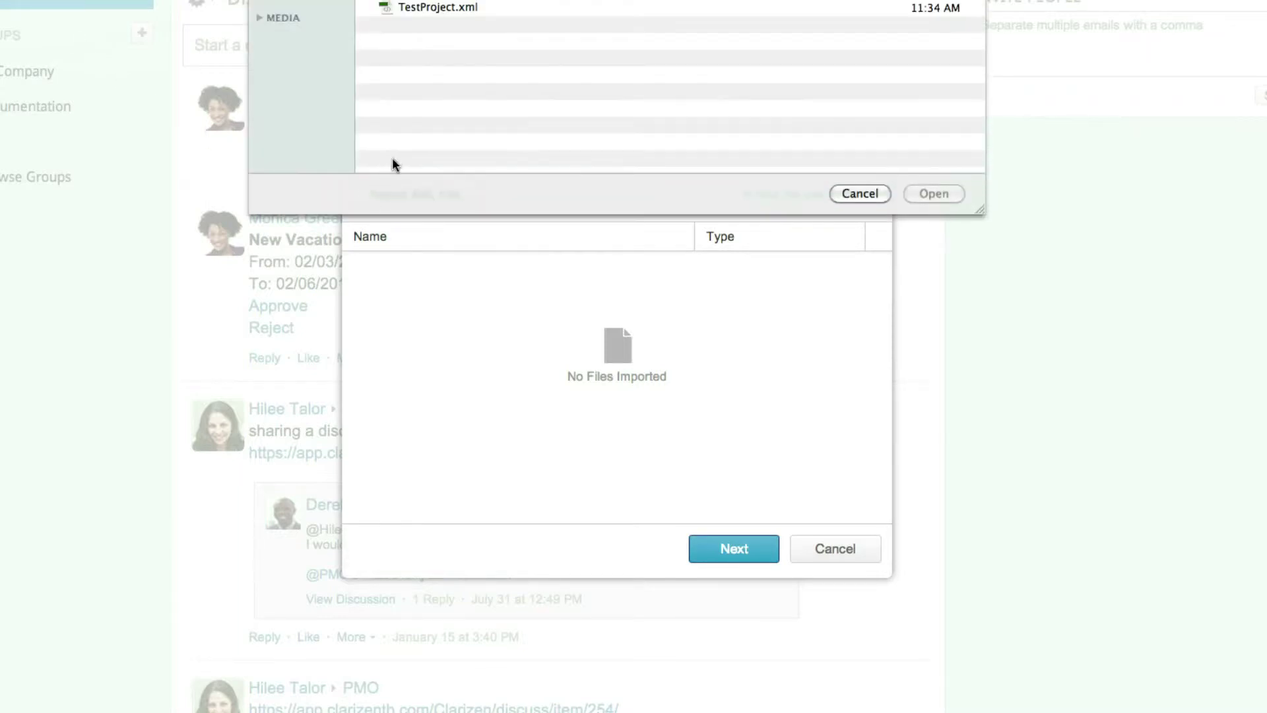
{"action": "left_click", "coordinate": [470, 11]}
{"action": "left_click", "coordinate": [926, 197]}
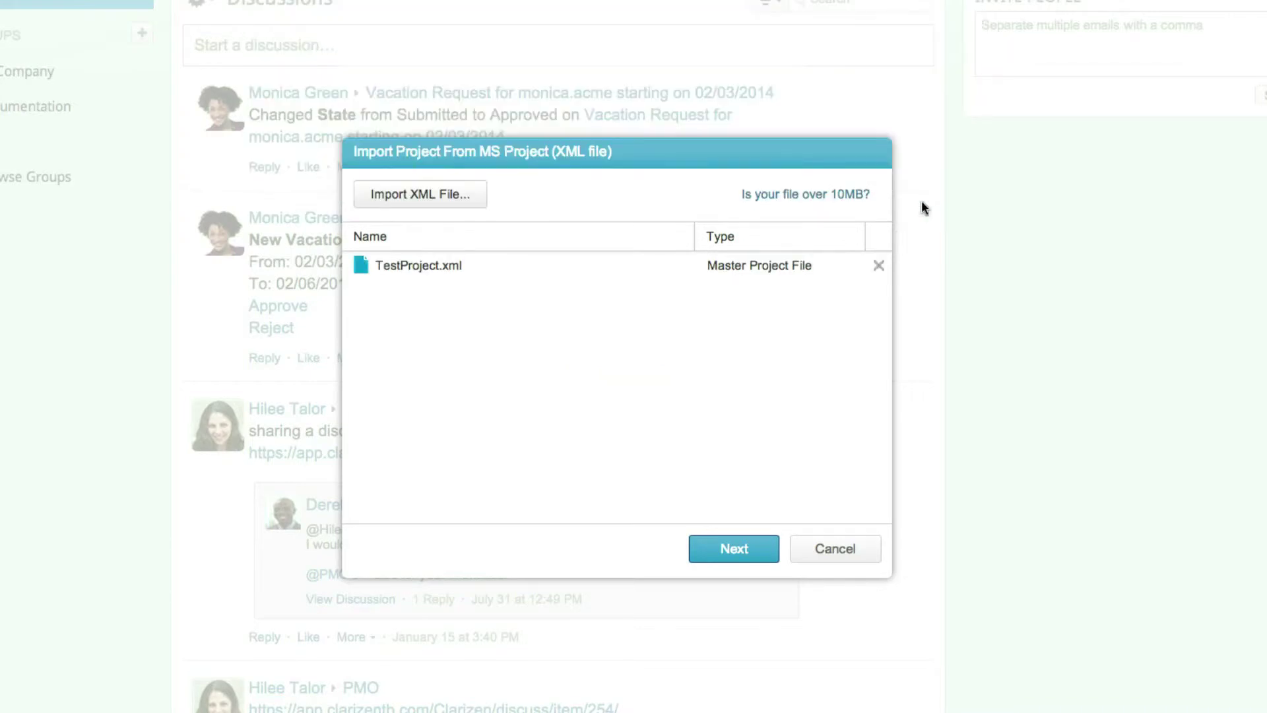
Step: Validate and import TestProject, then open its project page
{"action": "left_click", "coordinate": [753, 548]}
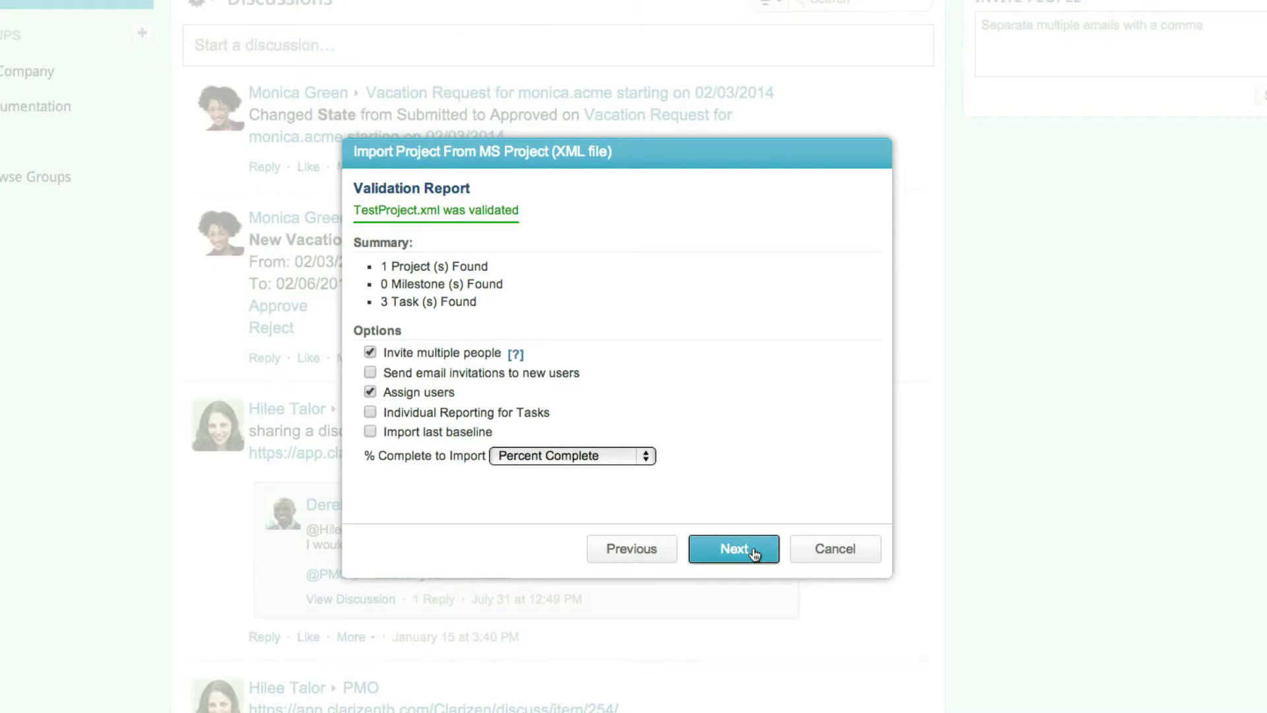
{"action": "left_click", "coordinate": [753, 554]}
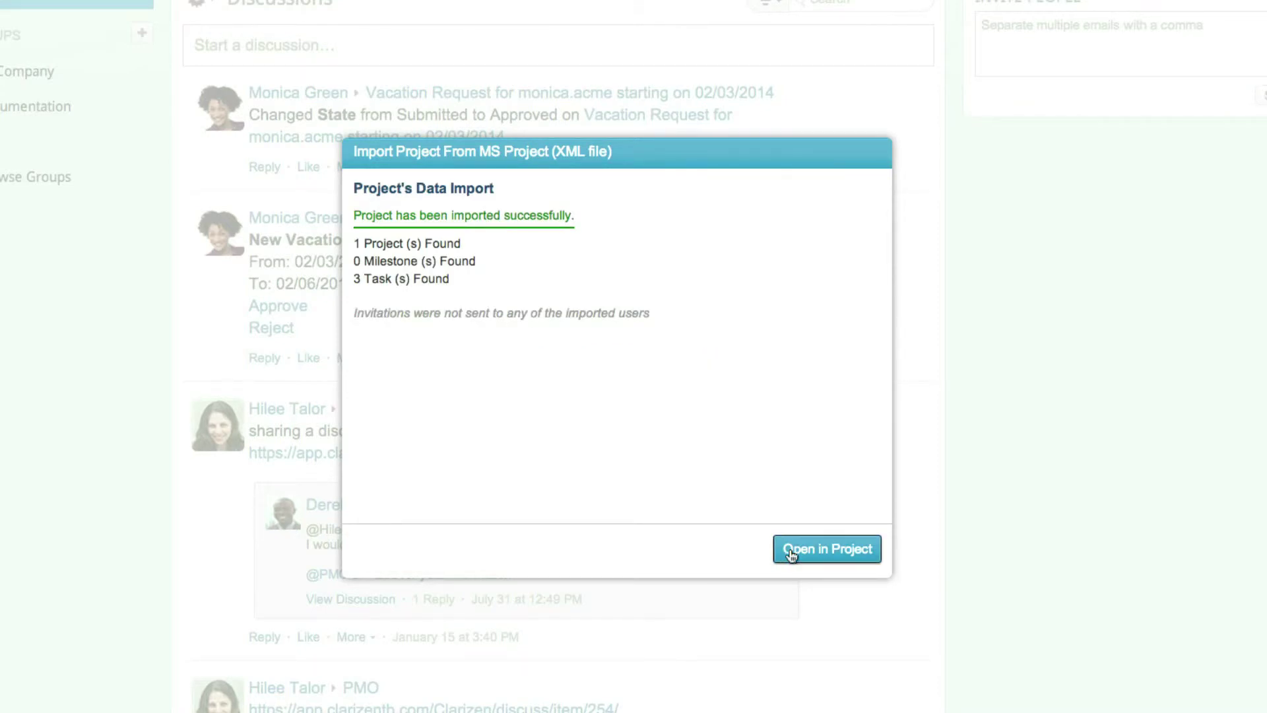
{"action": "left_click", "coordinate": [786, 551]}
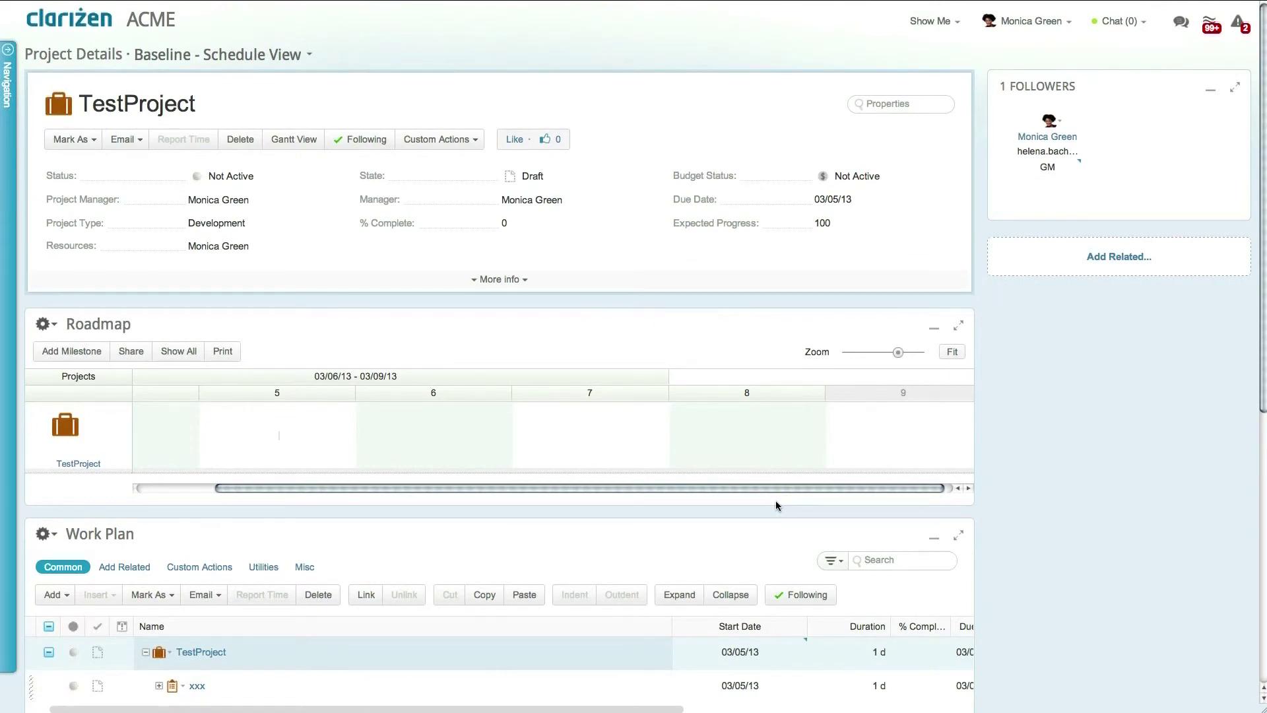
Step: Open the Data Loader from Custom Actions and set the item type to Work Item
{"action": "left_click", "coordinate": [7, 84]}
{"action": "mouse_move", "coordinate": [55, 108]}
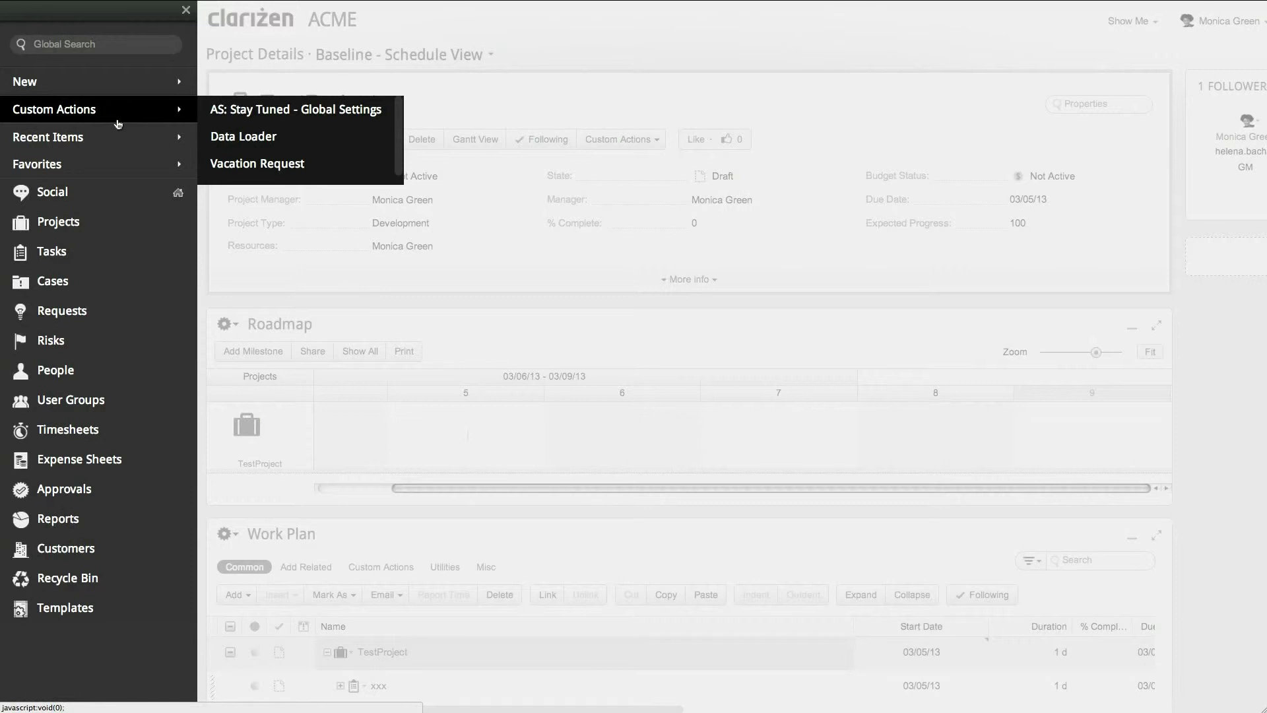
{"action": "left_click", "coordinate": [282, 142]}
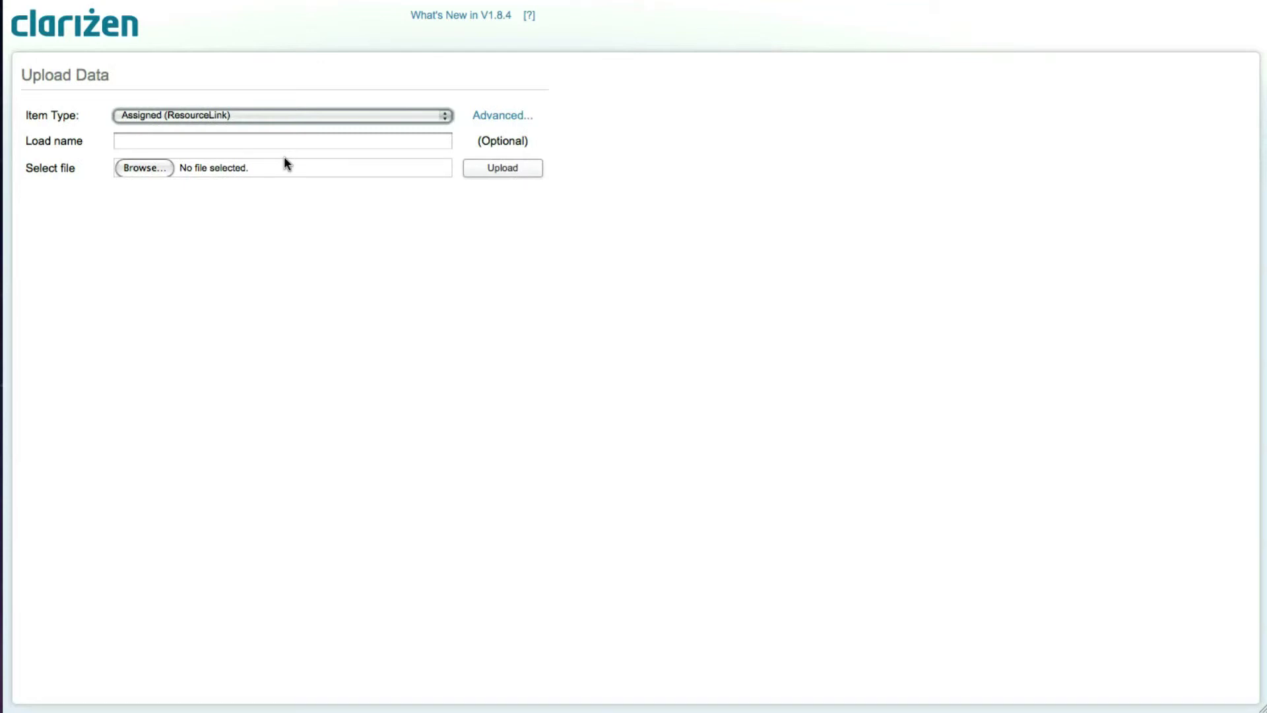
{"action": "left_click", "coordinate": [360, 122]}
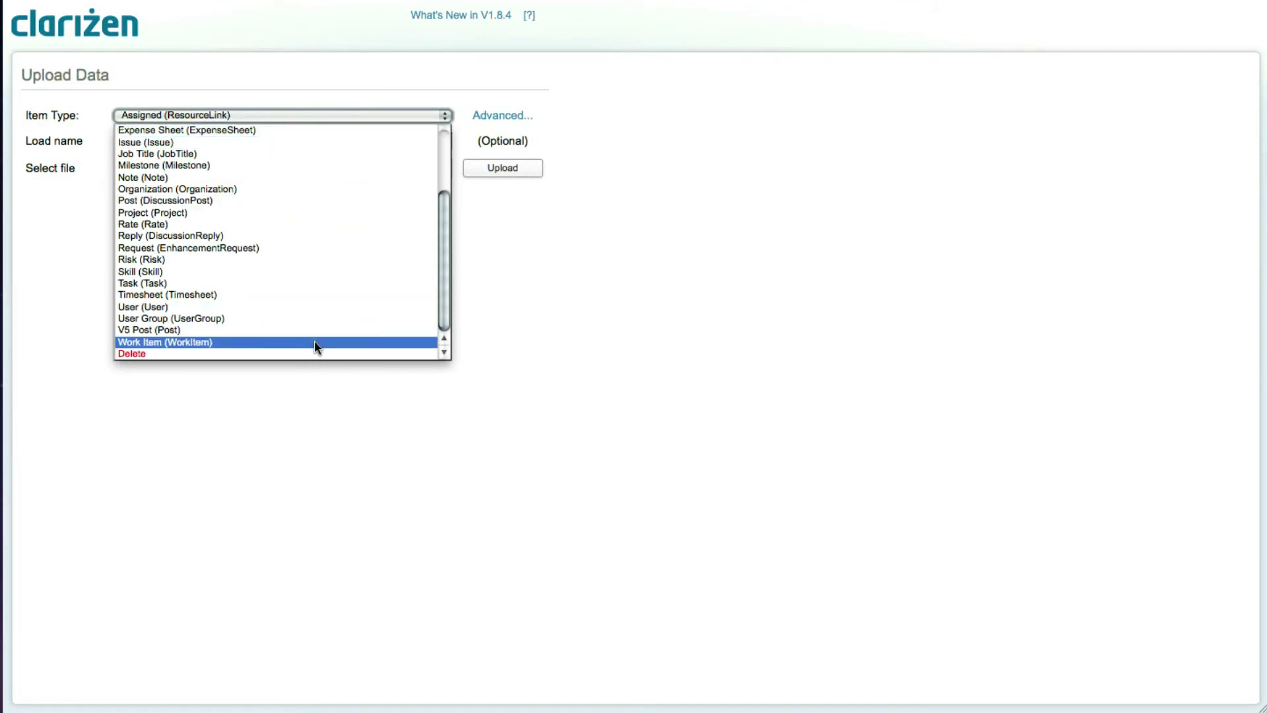
{"action": "left_click", "coordinate": [314, 341]}
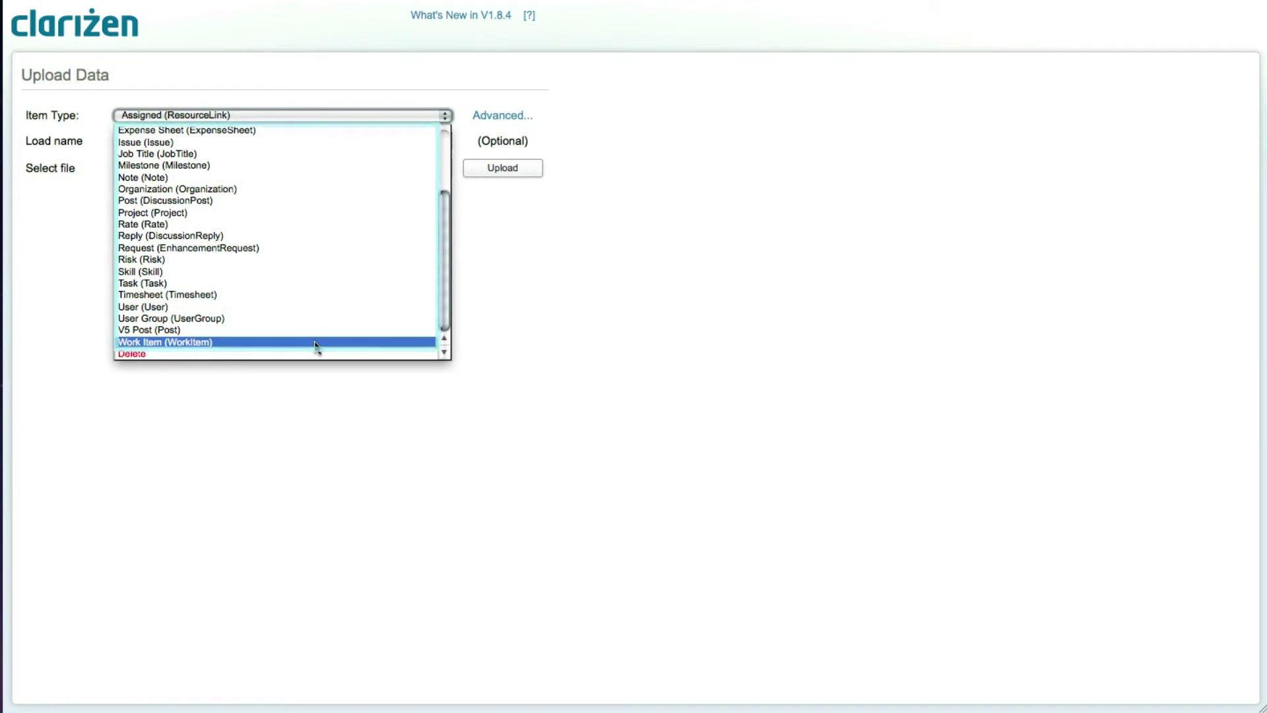
Step: Name the load, attach WBS.xlsx, and upload it for validation
{"action": "left_click", "coordinate": [326, 140]}
{"action": "type", "text": "Load new tasks into existing project"}
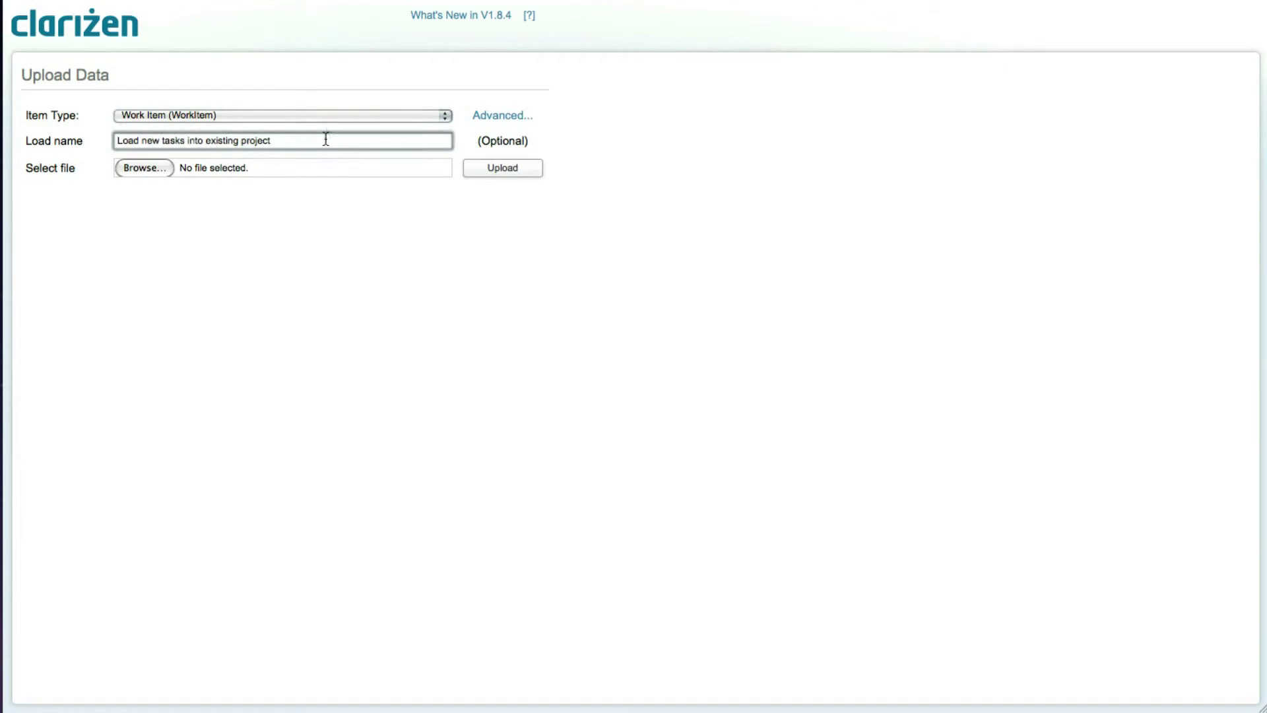
{"action": "left_click", "coordinate": [162, 167]}
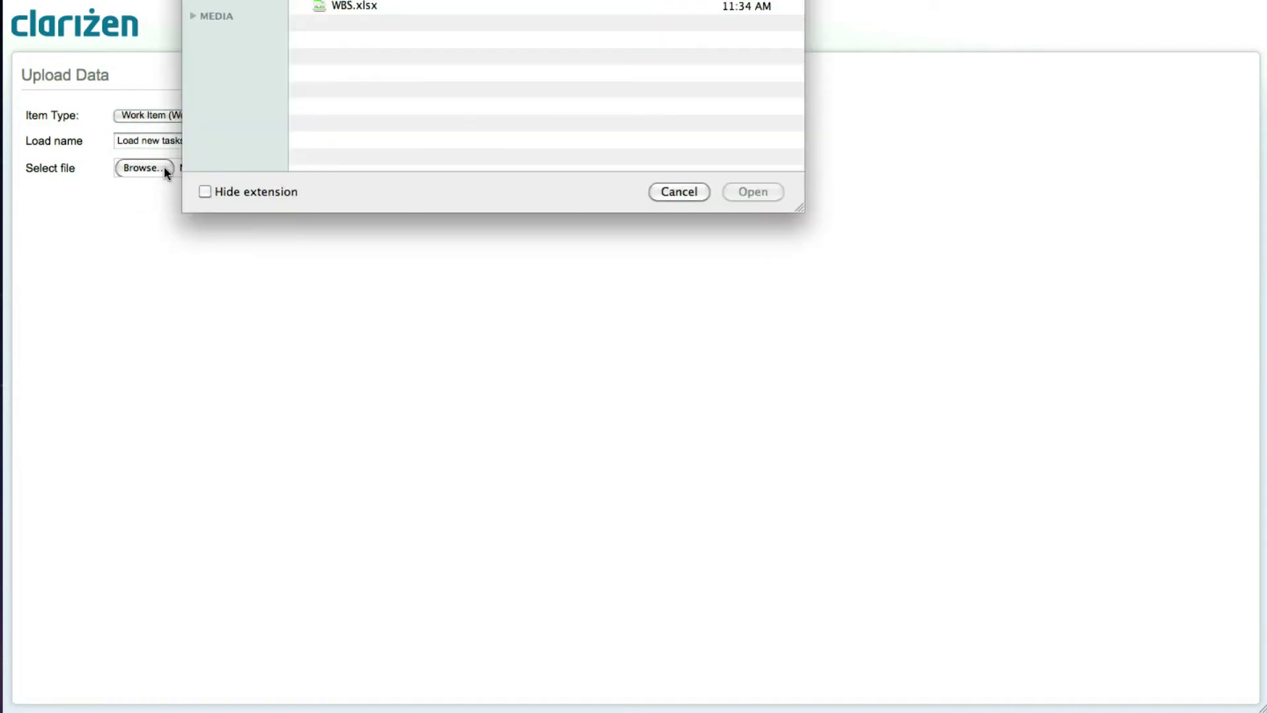
{"action": "left_click", "coordinate": [372, 8]}
{"action": "left_click", "coordinate": [752, 191]}
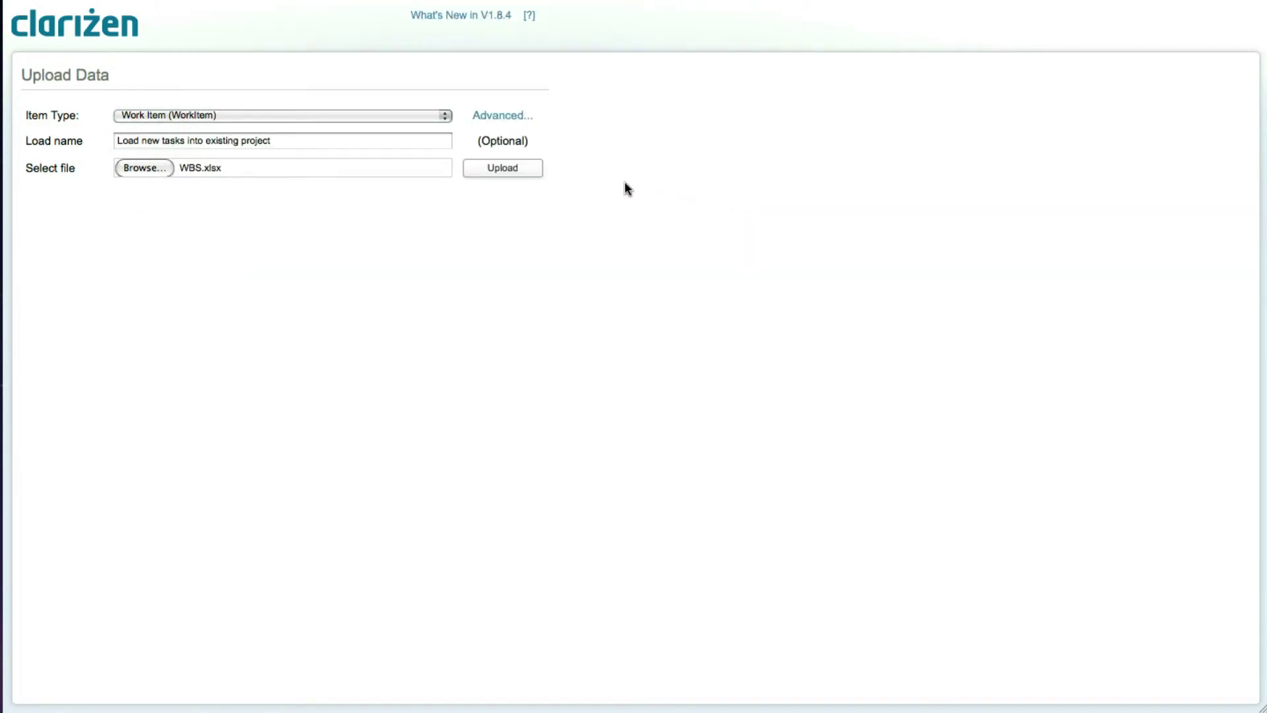
{"action": "left_click", "coordinate": [531, 175]}
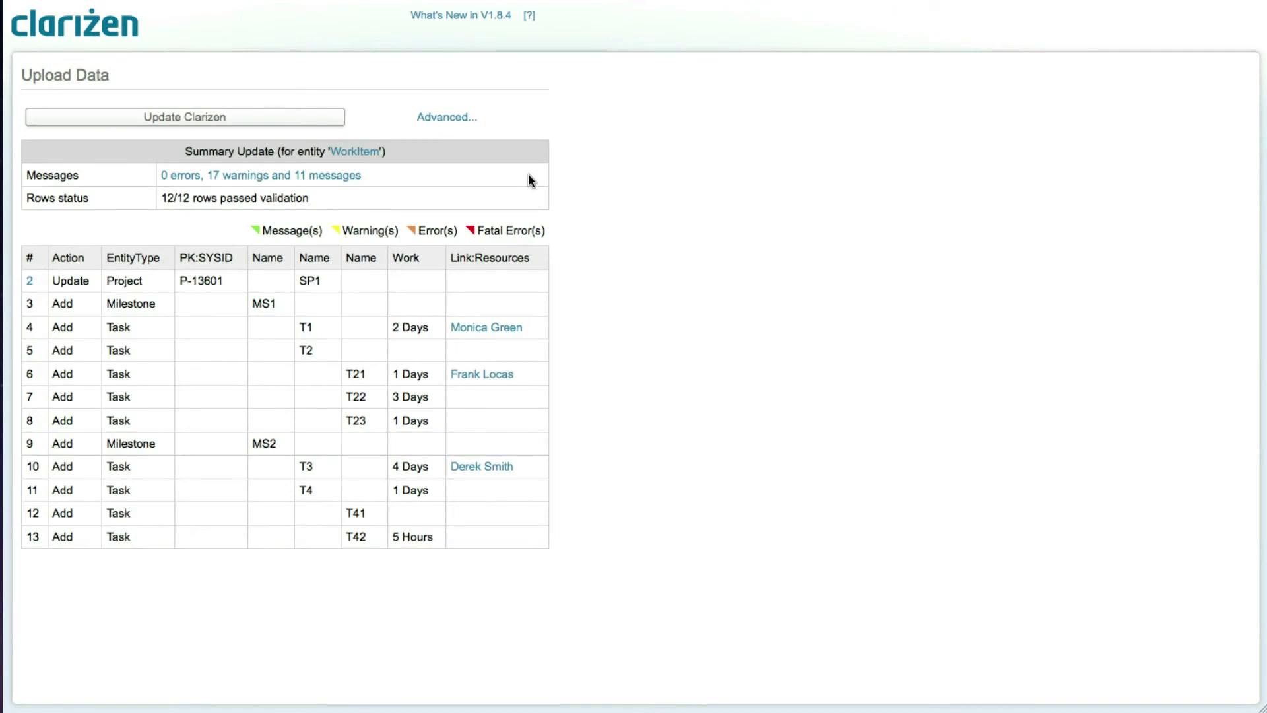